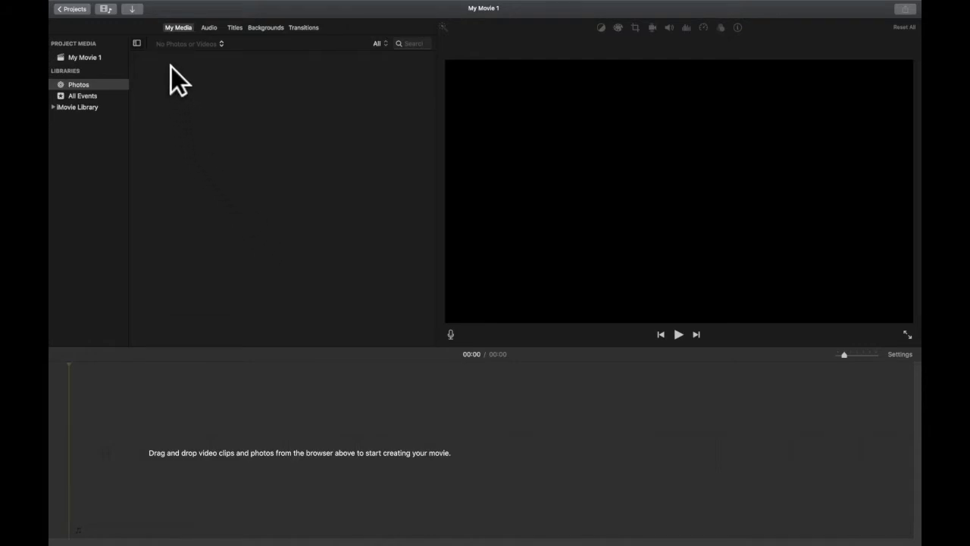
- Import the fourteen selected palm-tree and grey-building video clips from the Desktop into My Movie 1
click(137, 11)
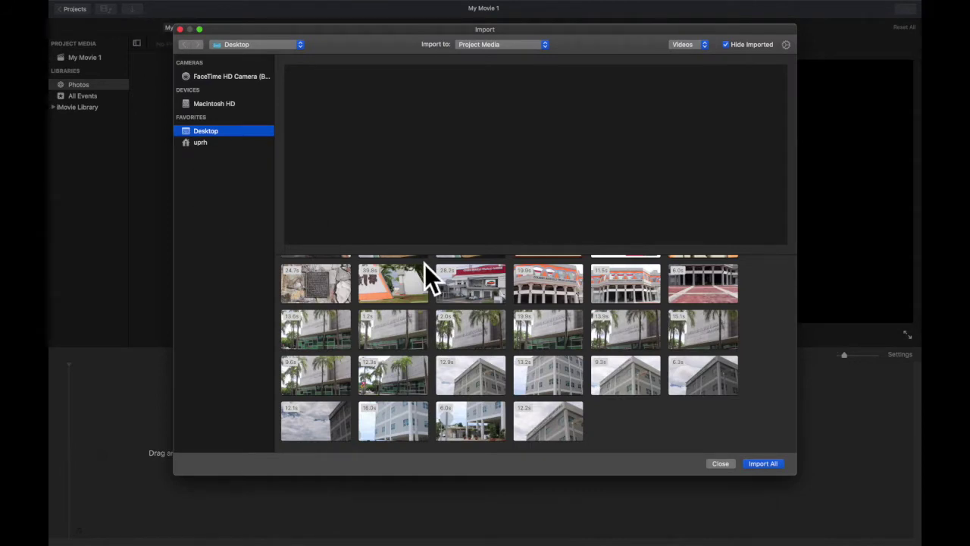
drag(644, 429, 333, 320)
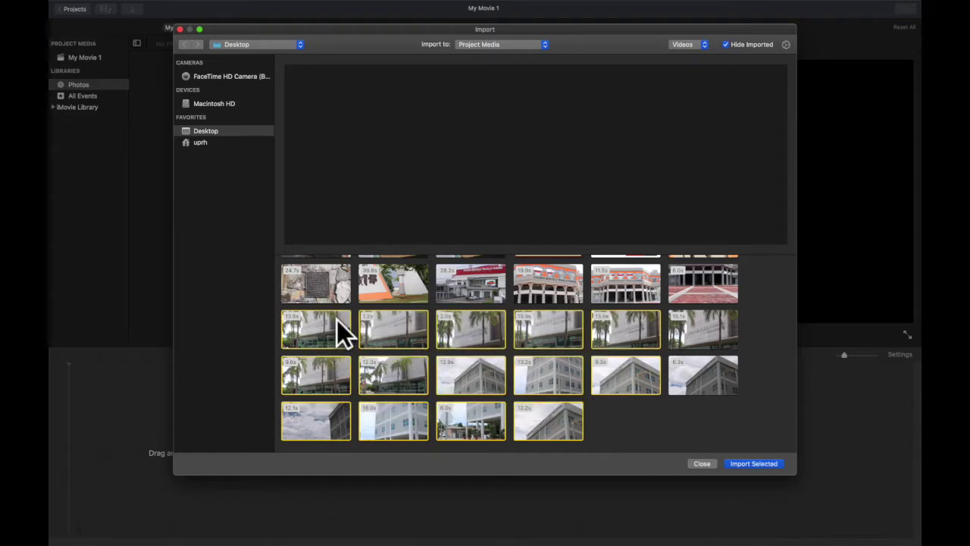
click(755, 469)
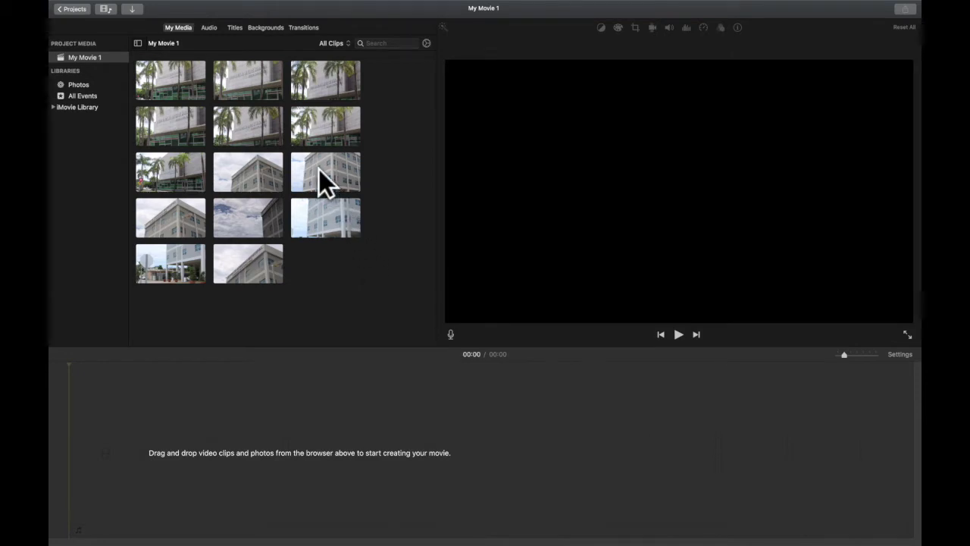
- Preview the Centro de Bellas Artes clip in the fourth row-start group of palm-tree shots and add it to the empty timeline
click(259, 140)
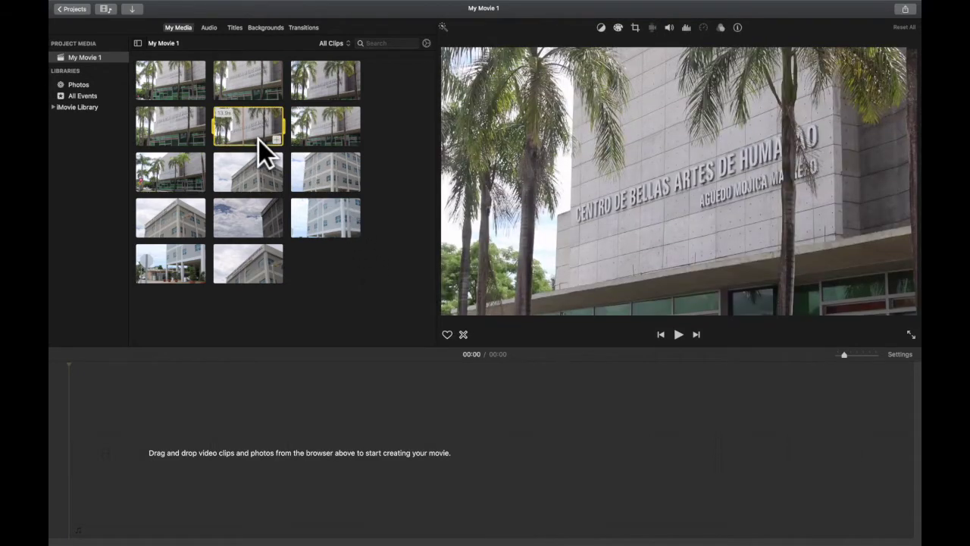
key(space)
key(space)
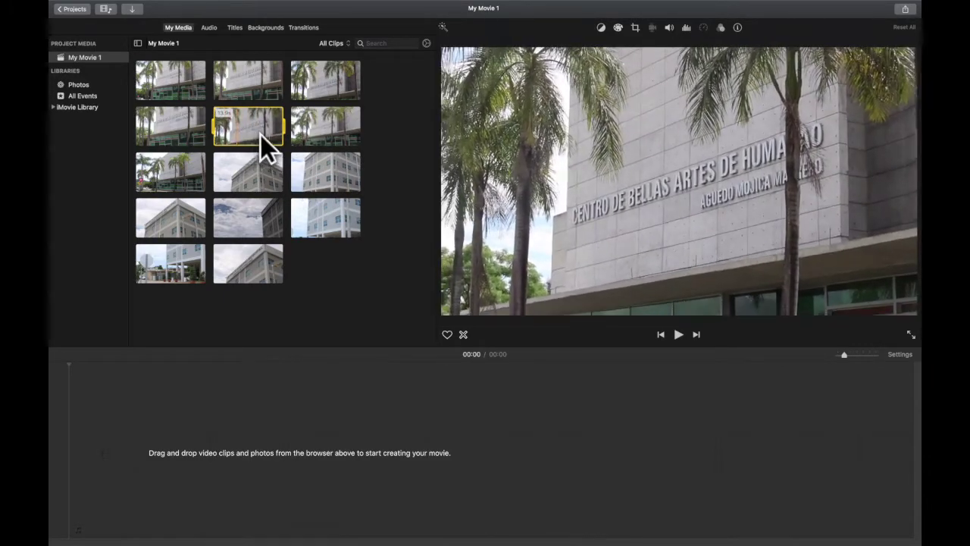
drag(262, 135, 228, 455)
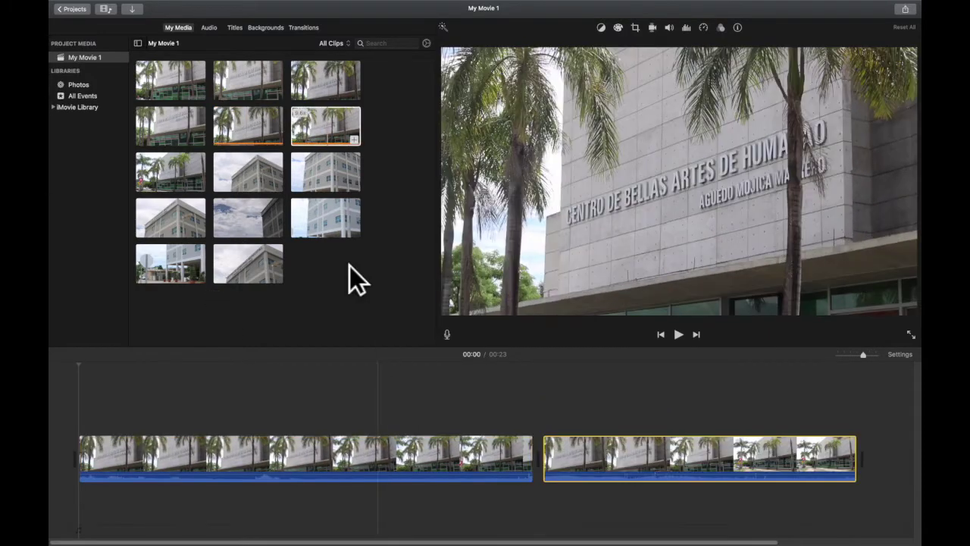
- Add the four adjacent grey-building and sky clips together to the timeline after the Bellas Artes footage
drag(379, 165, 261, 223)
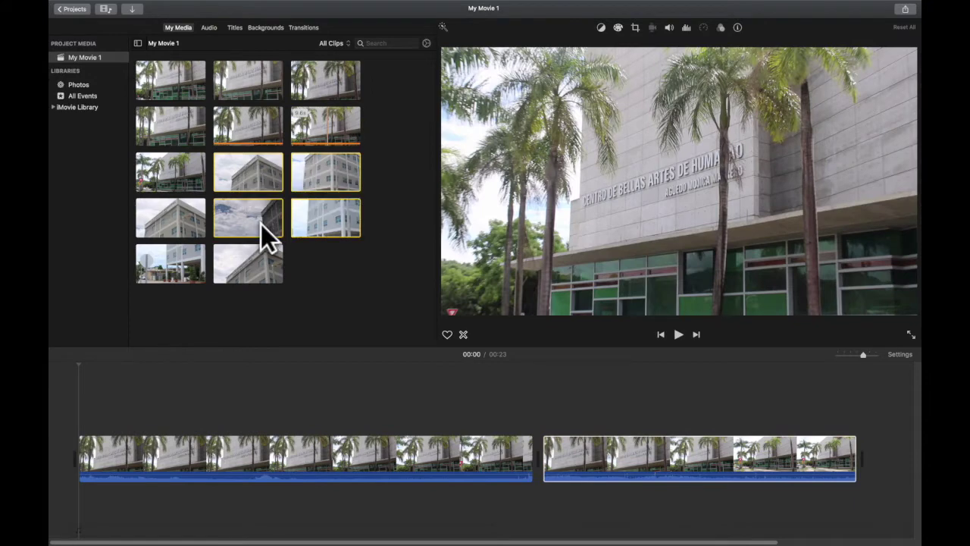
drag(257, 186, 697, 436)
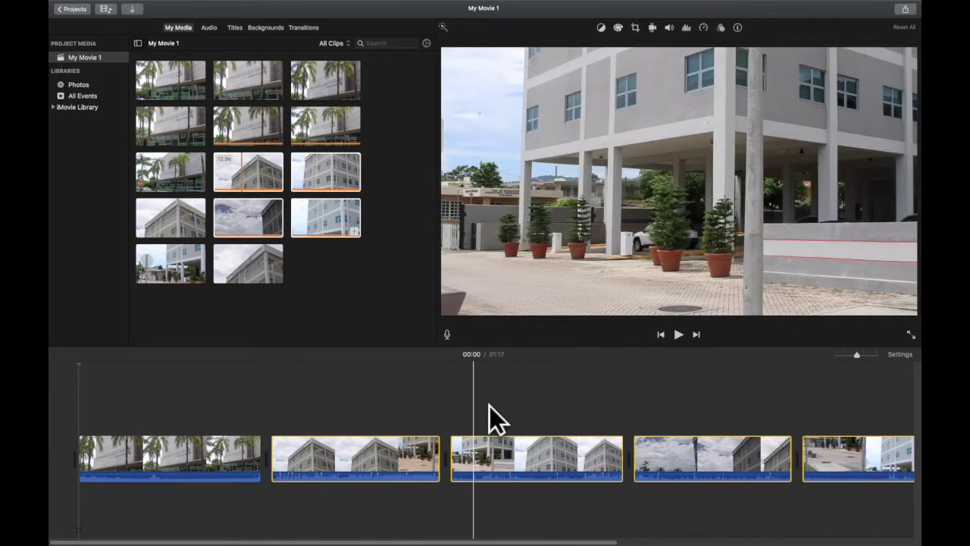
scroll(276, 445, right, 1)
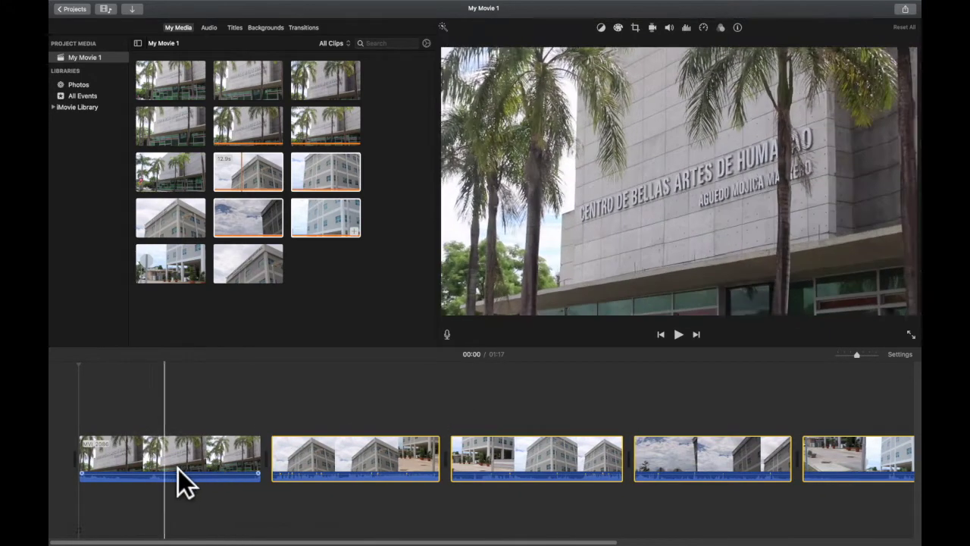
- Split the first timeline clip at 00:06 and trim the resulting pieces
click(178, 469)
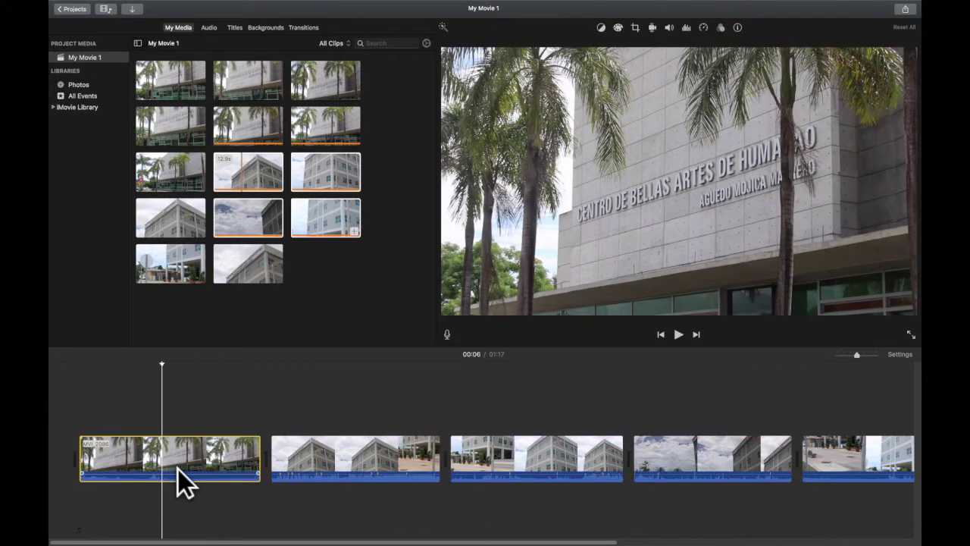
right_click(178, 470)
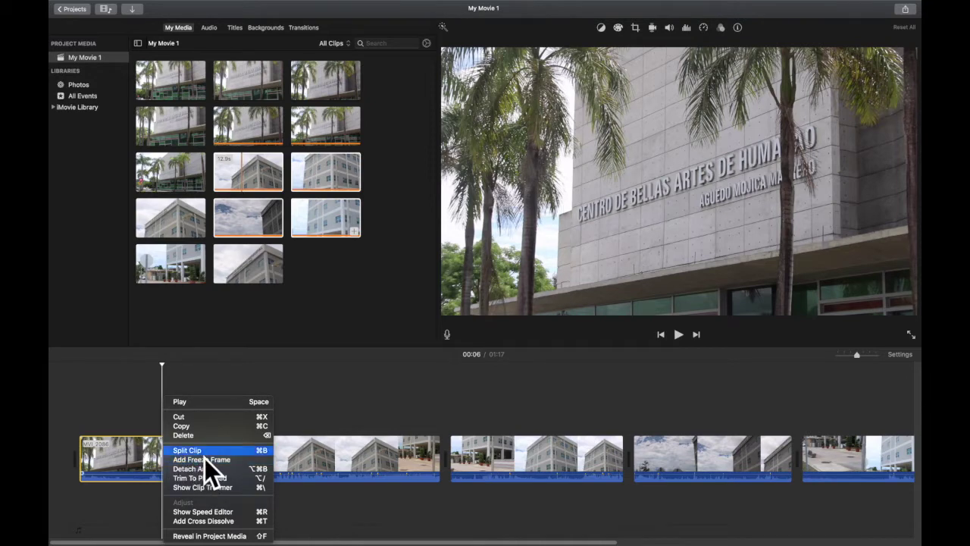
click(205, 452)
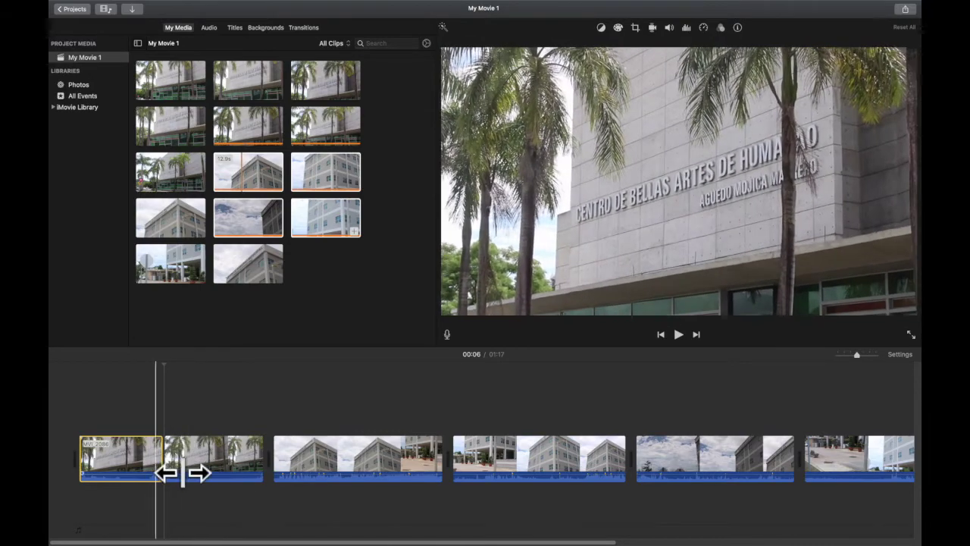
drag(182, 473, 245, 479)
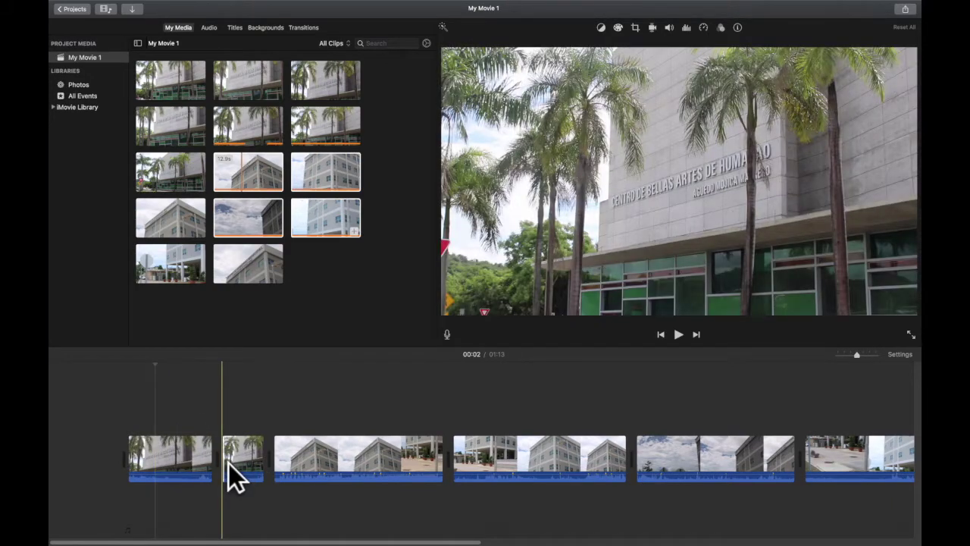
drag(229, 478, 277, 479)
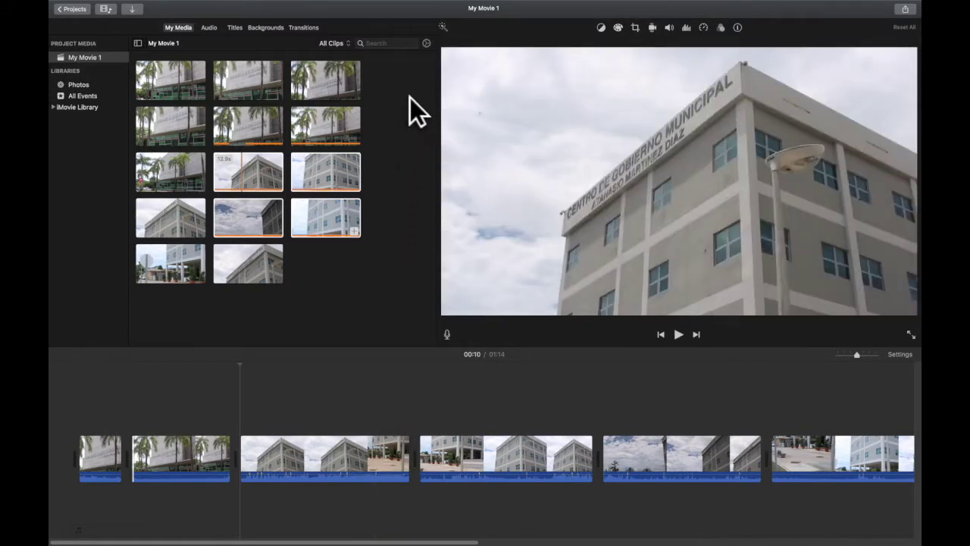
- Browse the title styles and place a Line title above the start of the first municipal building clip
click(238, 30)
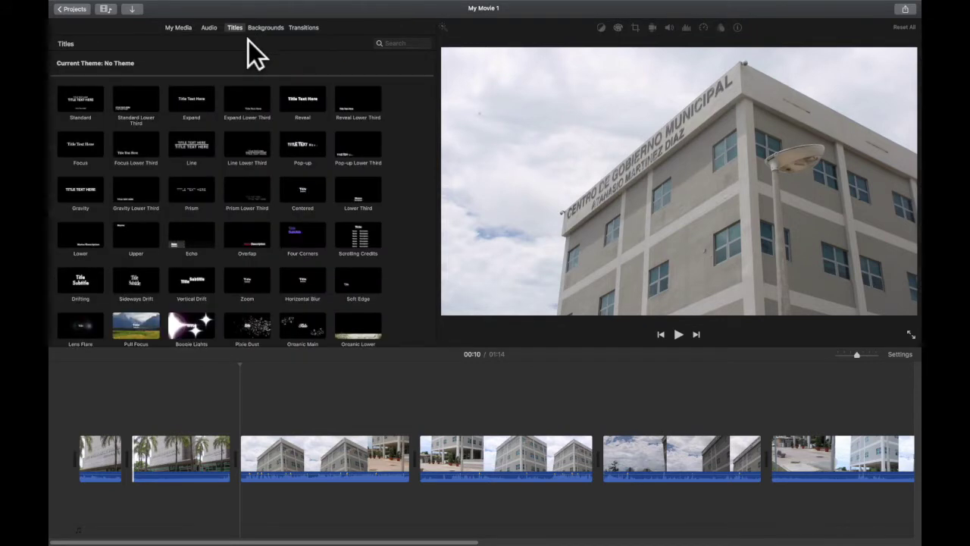
scroll(265, 182, down, 3)
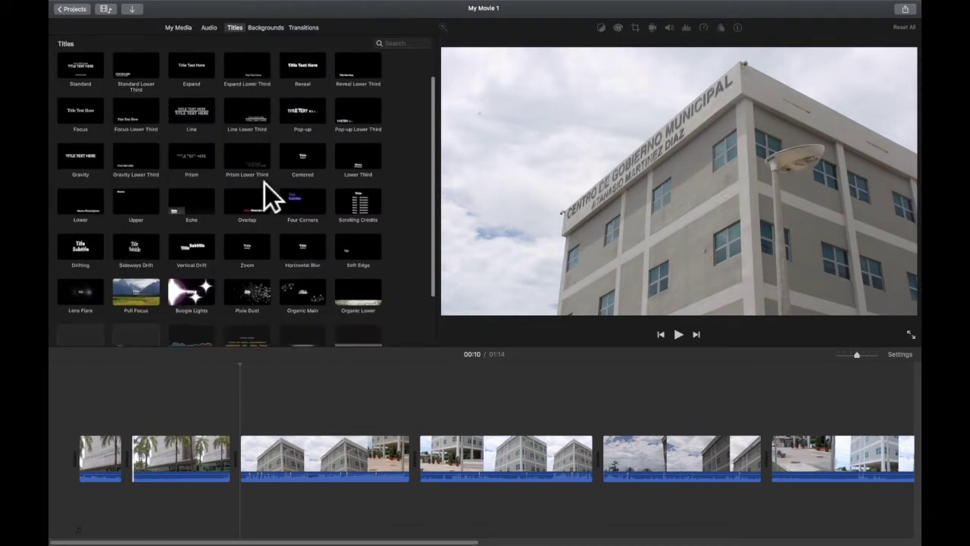
scroll(265, 182, up, 3)
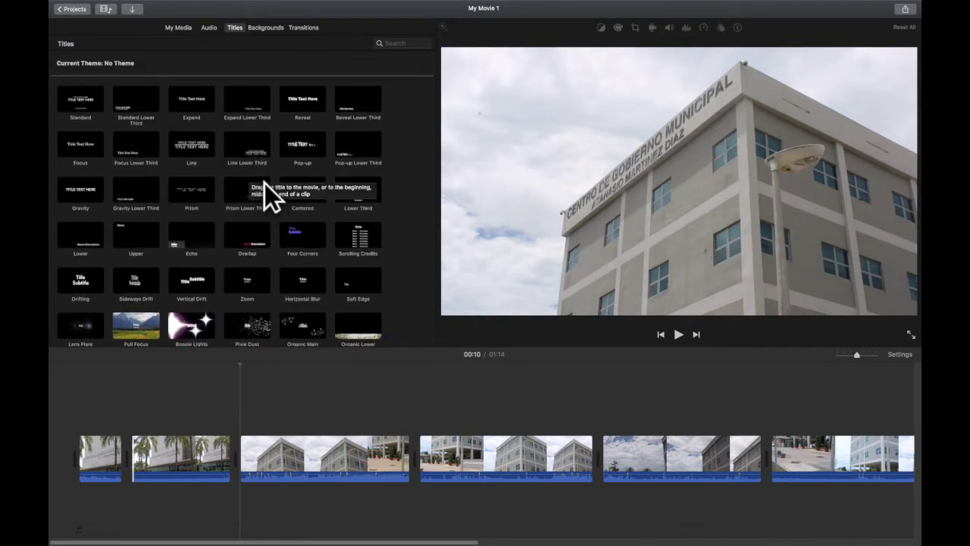
click(211, 159)
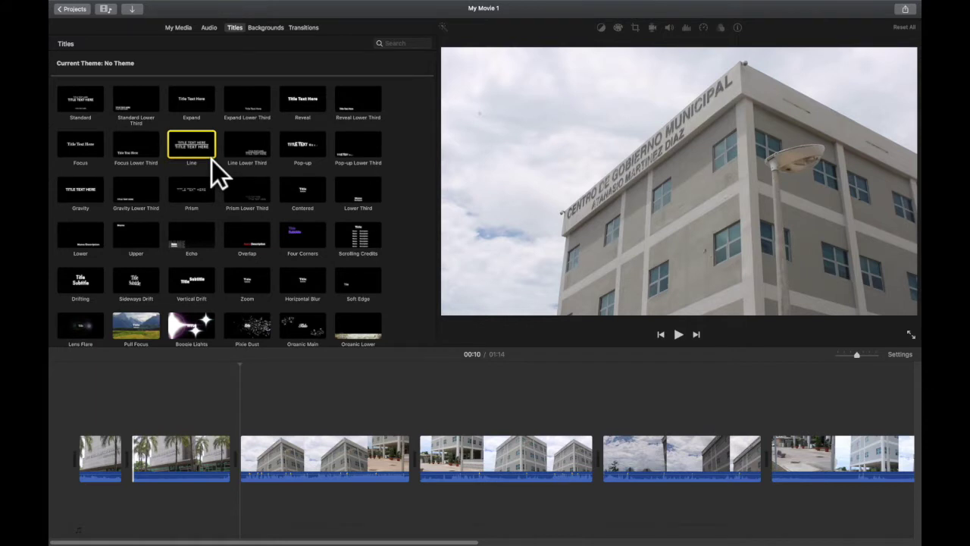
key(space)
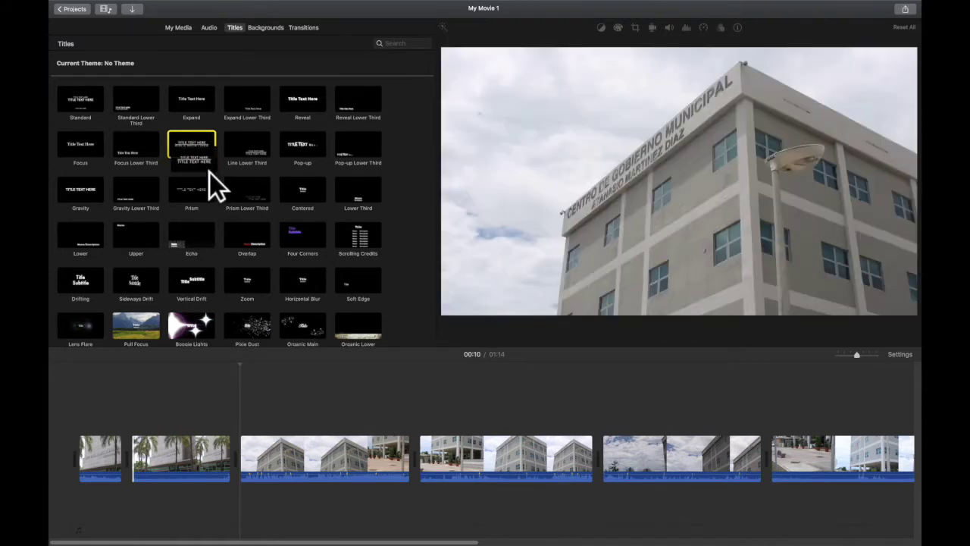
drag(247, 307, 254, 411)
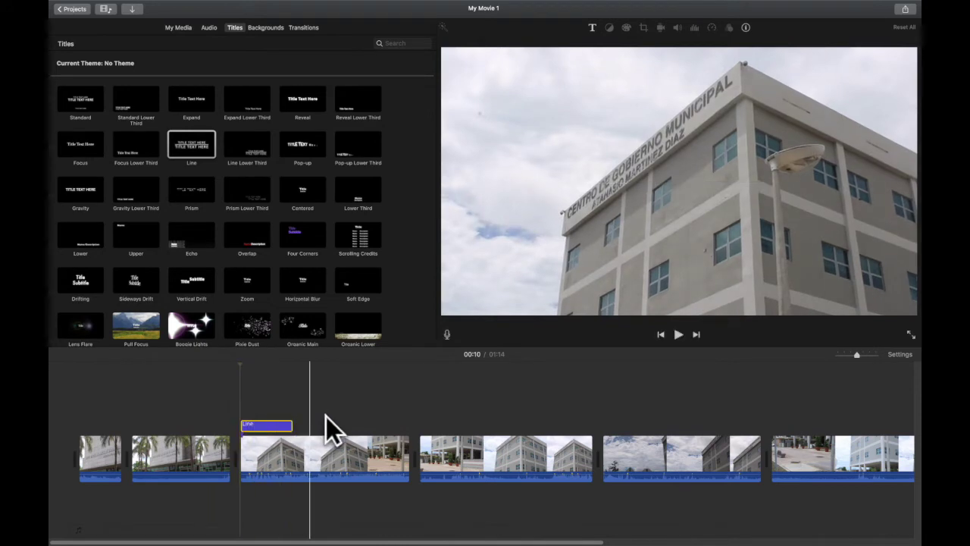
- Set the title's two lines to PRUEBA and TALLER DE VIDEO, and lengthen the title on the timeline
click(289, 442)
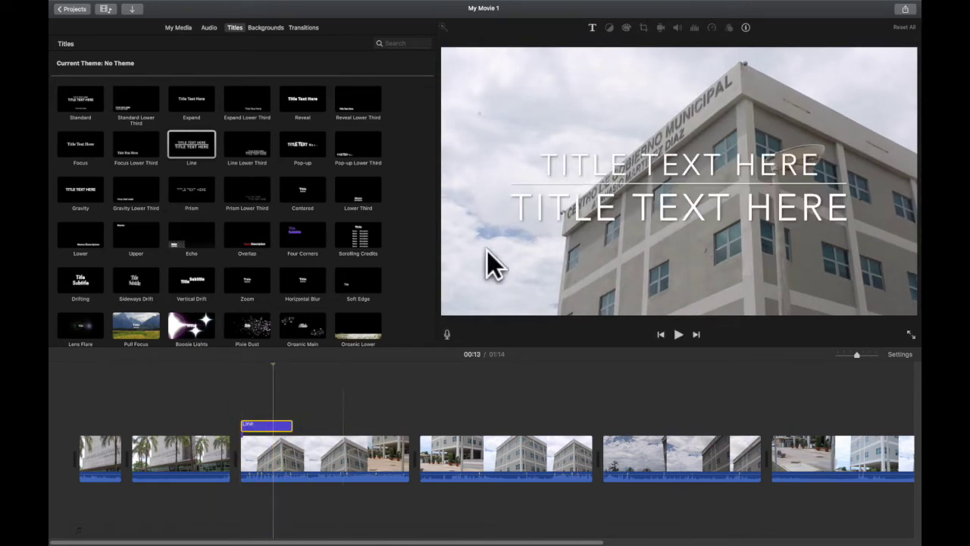
click(640, 196)
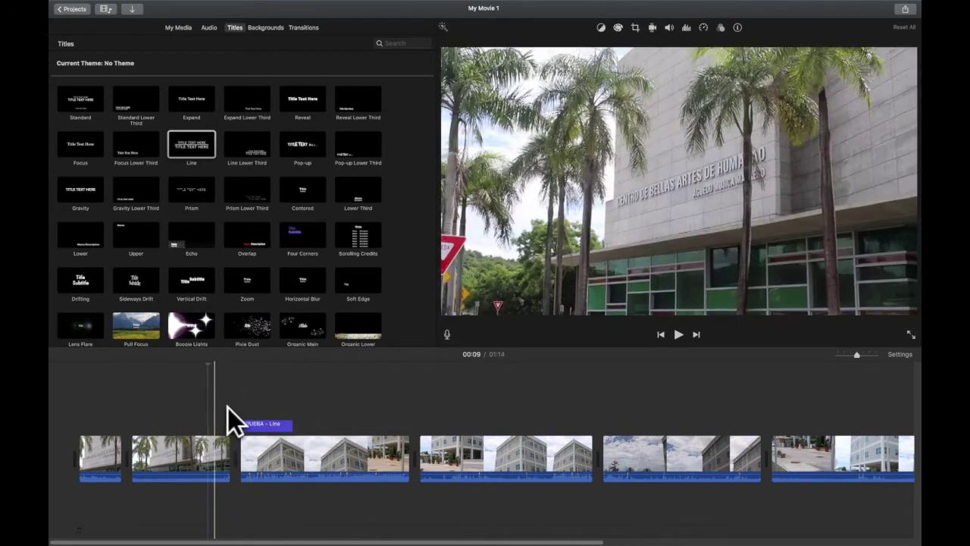
click(271, 425)
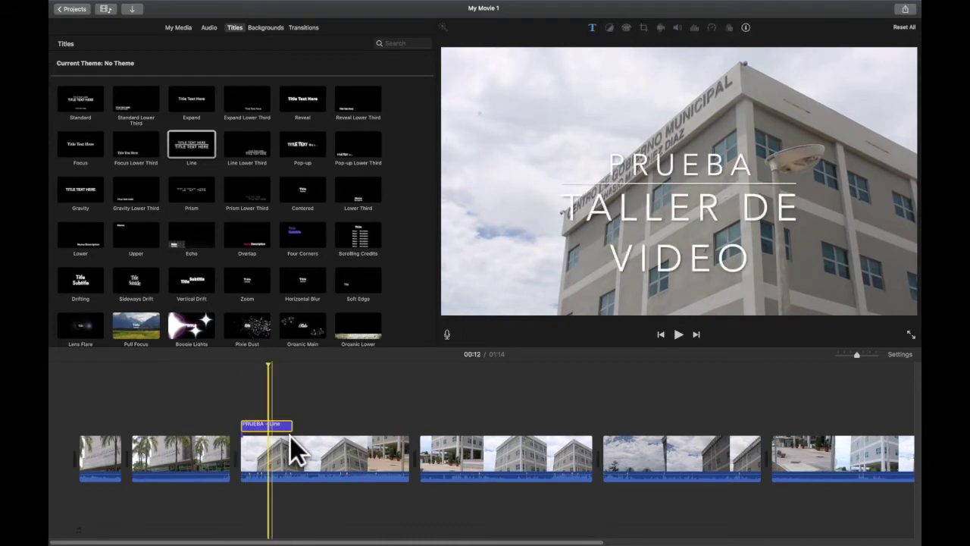
drag(313, 453, 357, 435)
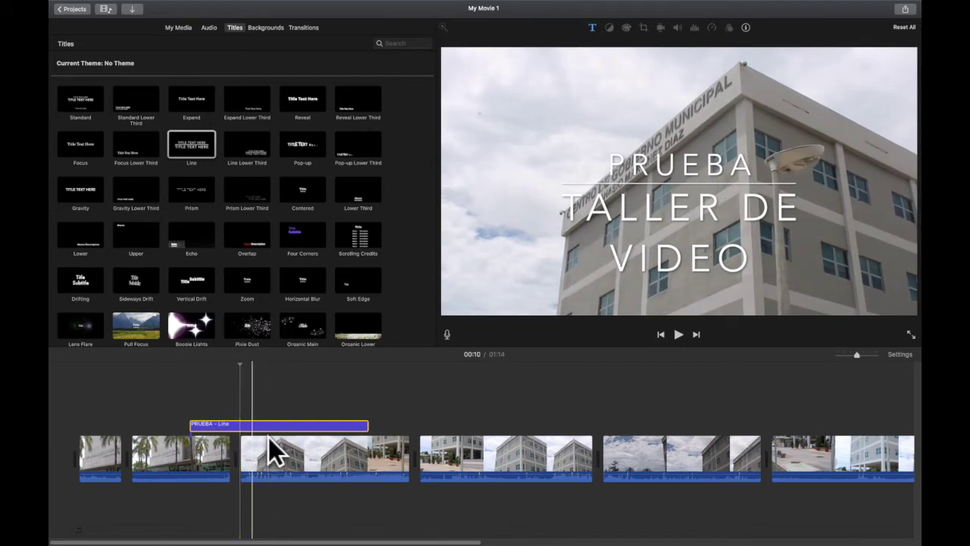
- Split the PRUEBA title into two parts at 00:10
right_click(259, 438)
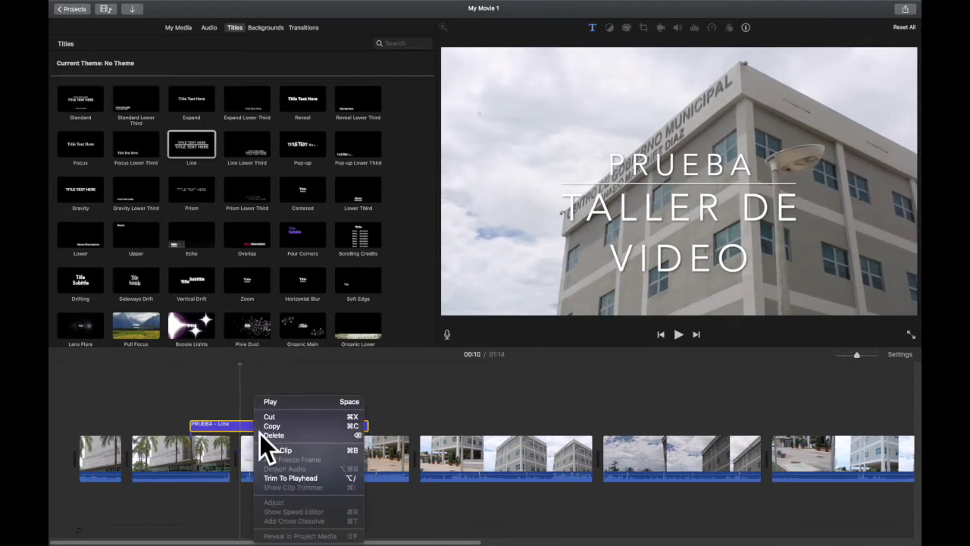
click(308, 452)
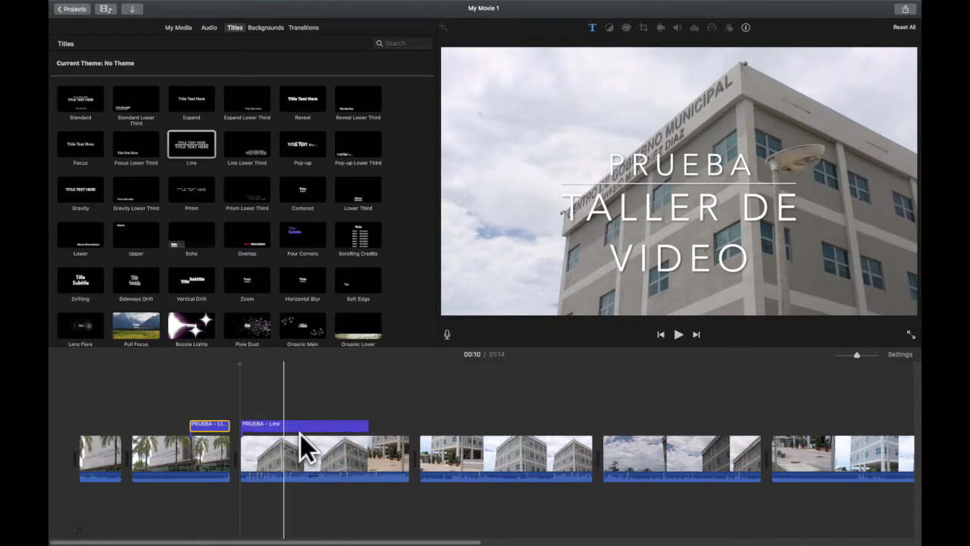
drag(311, 434, 331, 436)
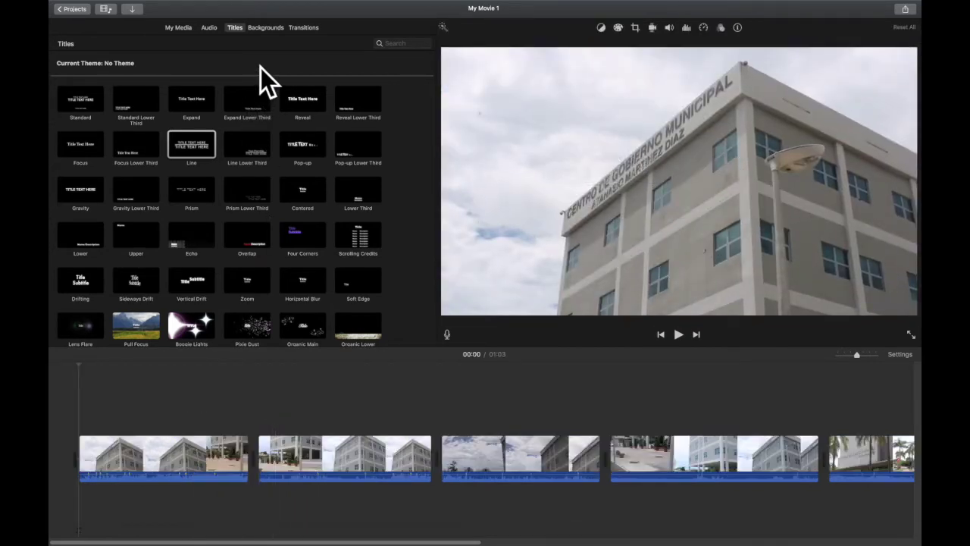
- Add a Cross Dissolve transition between the first two timeline clips
click(314, 34)
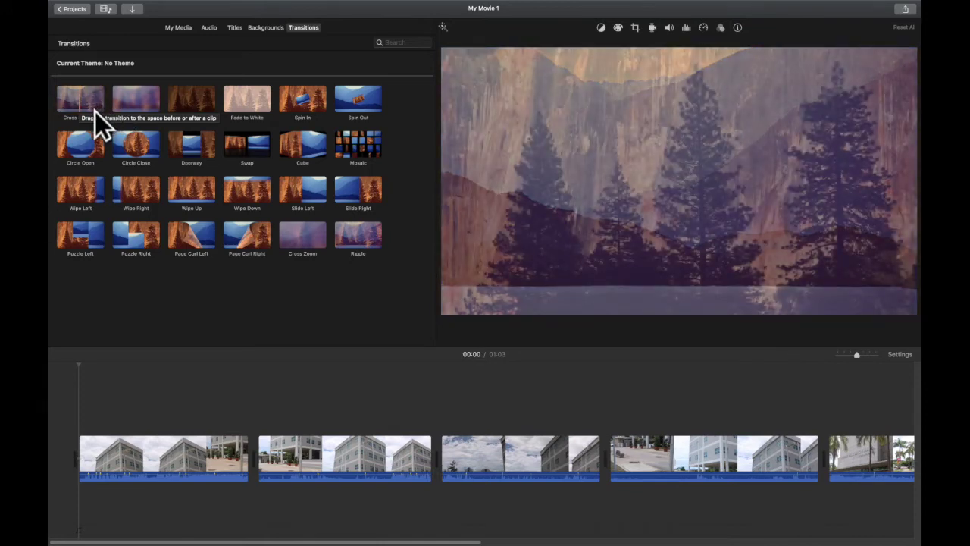
drag(95, 111, 253, 470)
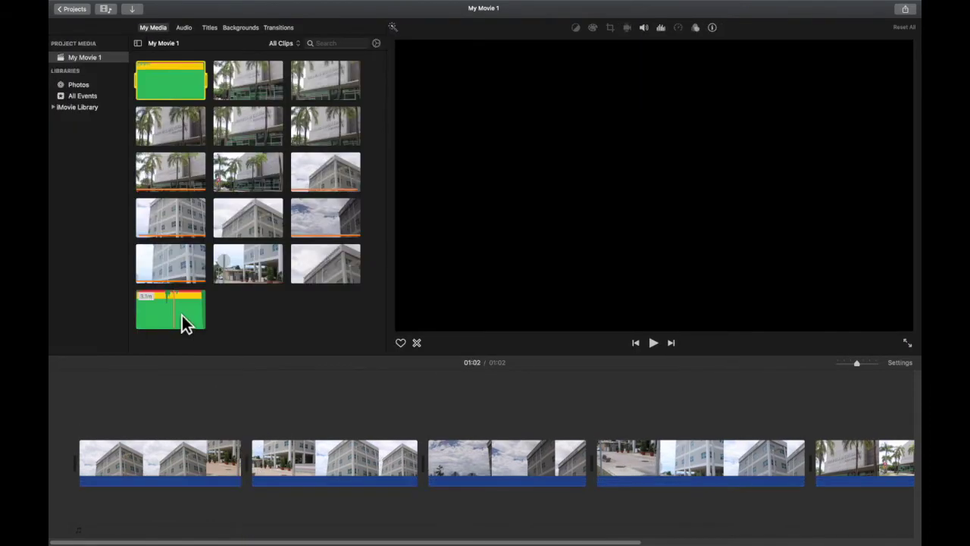
- Place the musica audio clip beneath the video clips and adjust its volume level
drag(182, 325, 169, 530)
click(182, 304)
drag(182, 303, 128, 537)
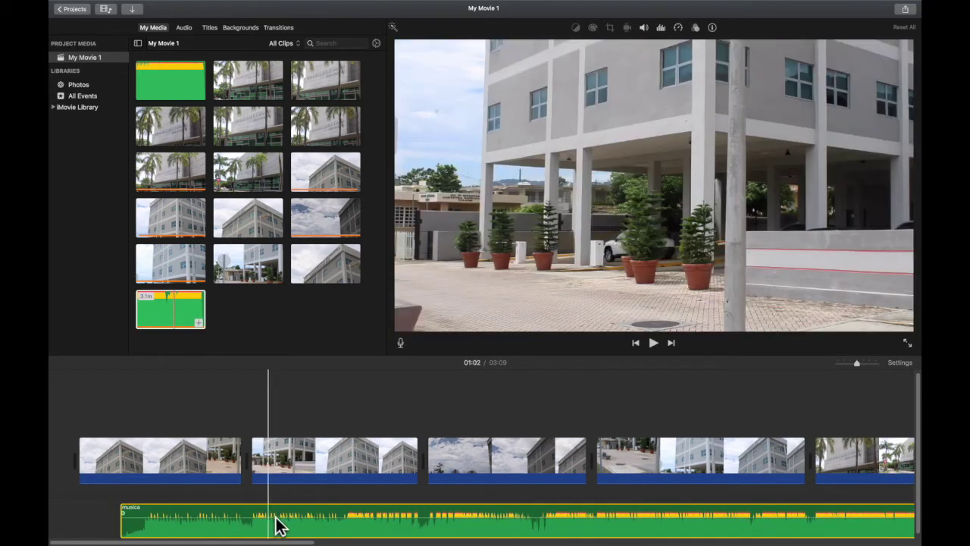
drag(277, 518, 275, 520)
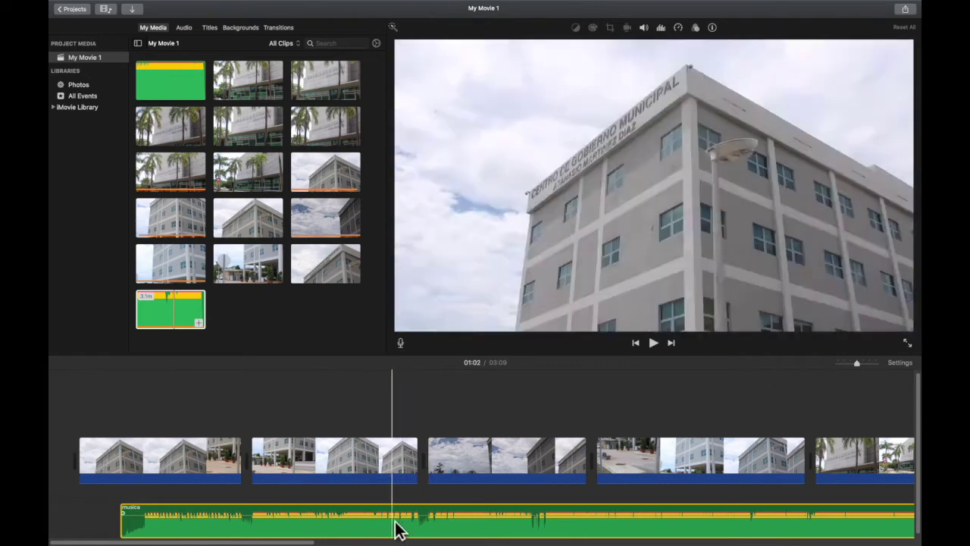
drag(348, 516, 348, 520)
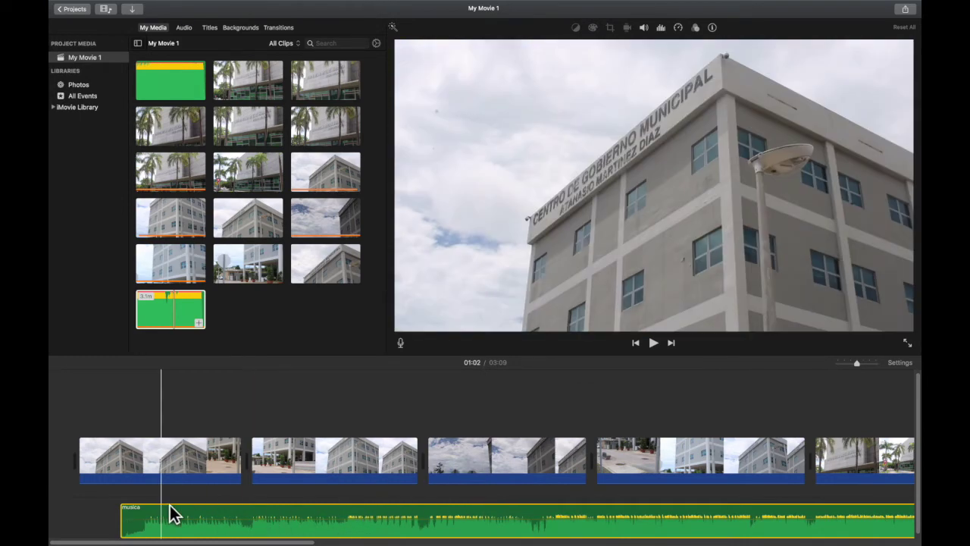
- Split the musica audio at 00:17 and rearrange its pieces with a gap between them
right_click(326, 521)
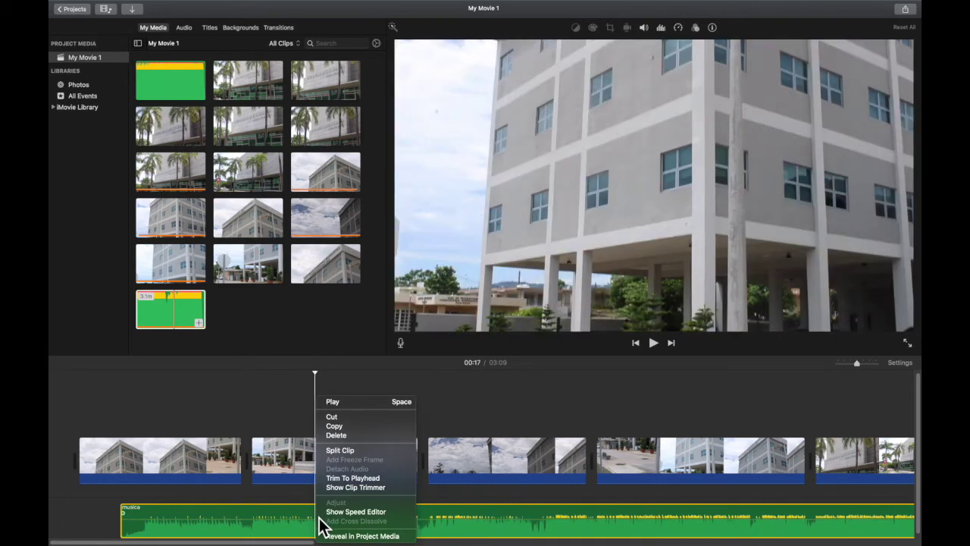
click(352, 454)
drag(332, 520, 266, 520)
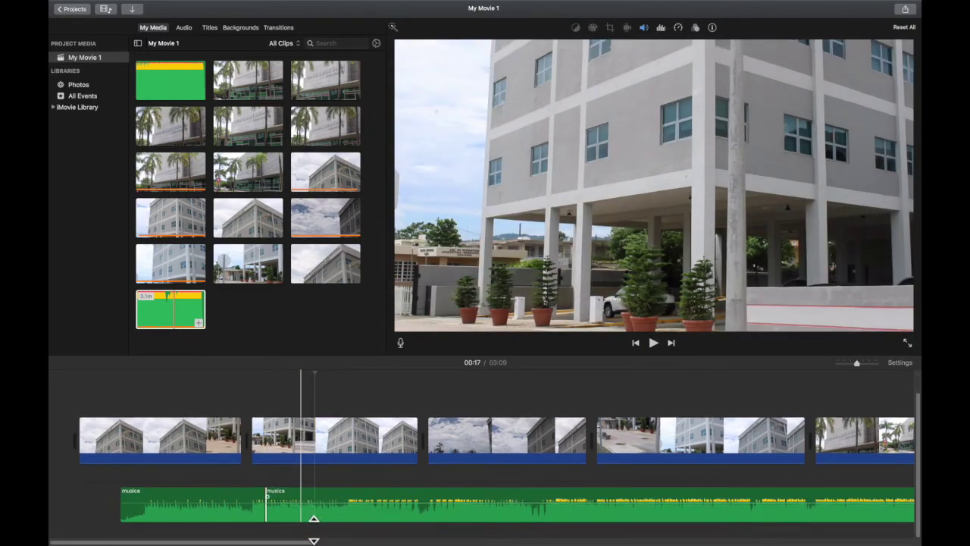
drag(351, 523, 412, 528)
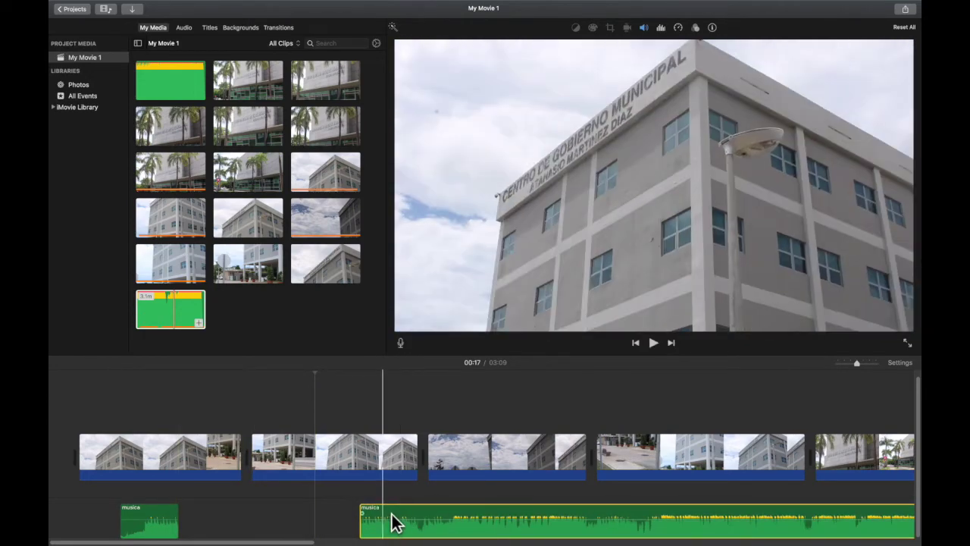
right_click(392, 521)
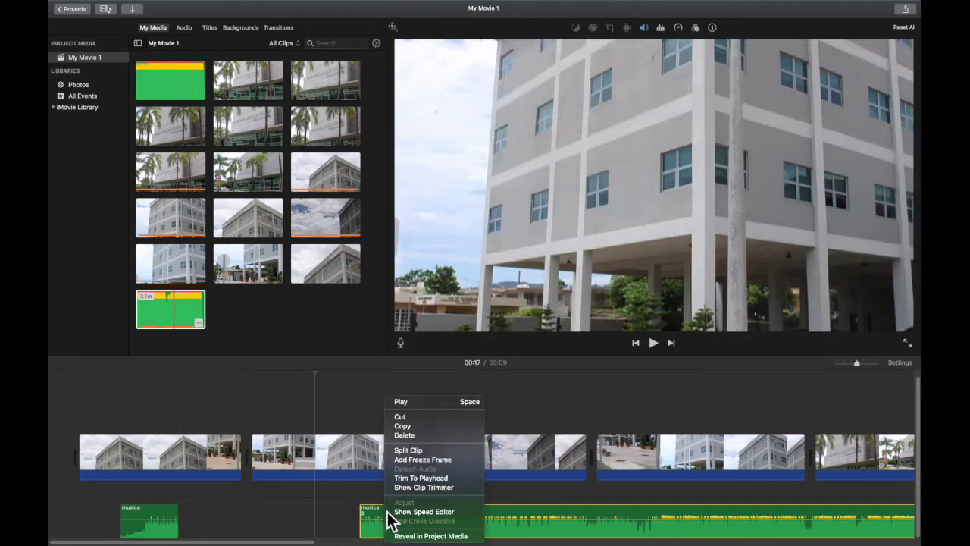
click(329, 525)
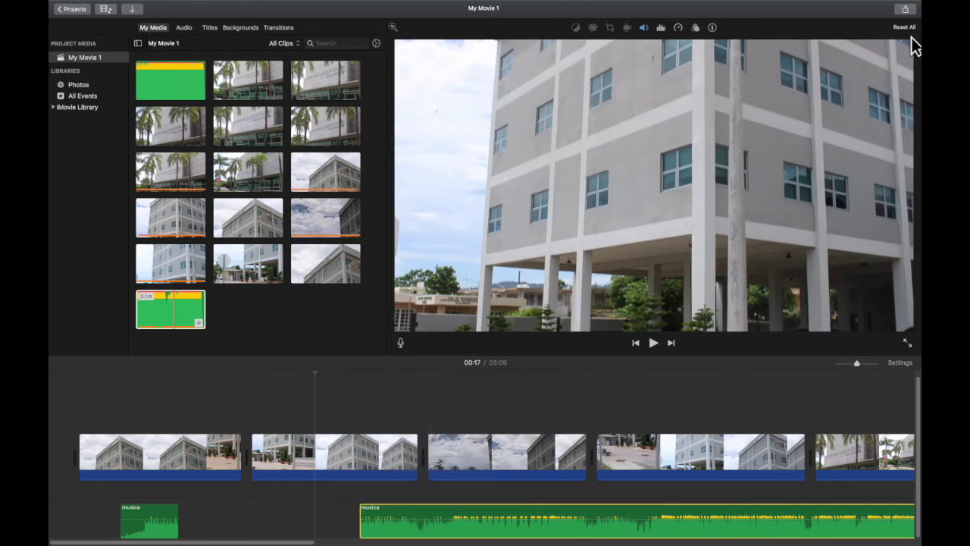
- Start a file export of the movie and title it Tutorial iMovie
click(907, 10)
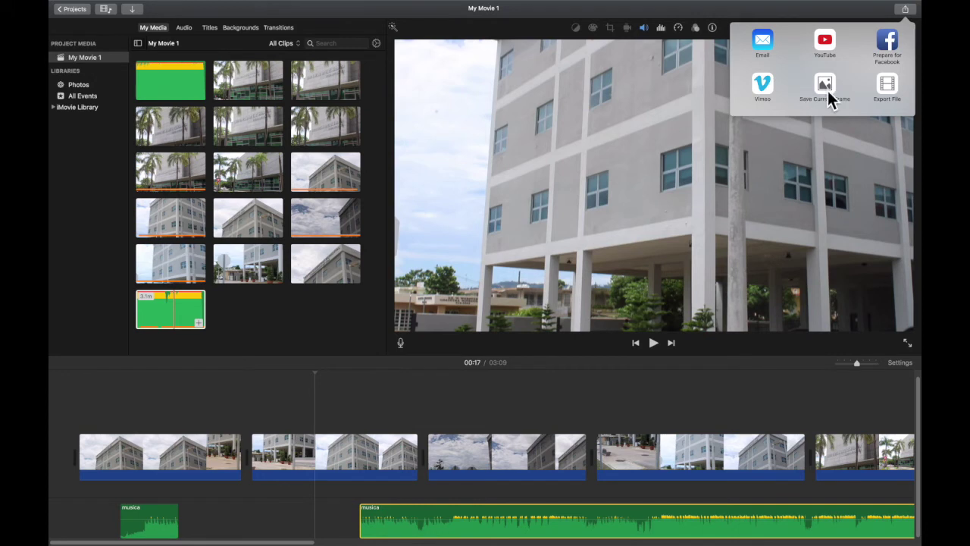
click(893, 87)
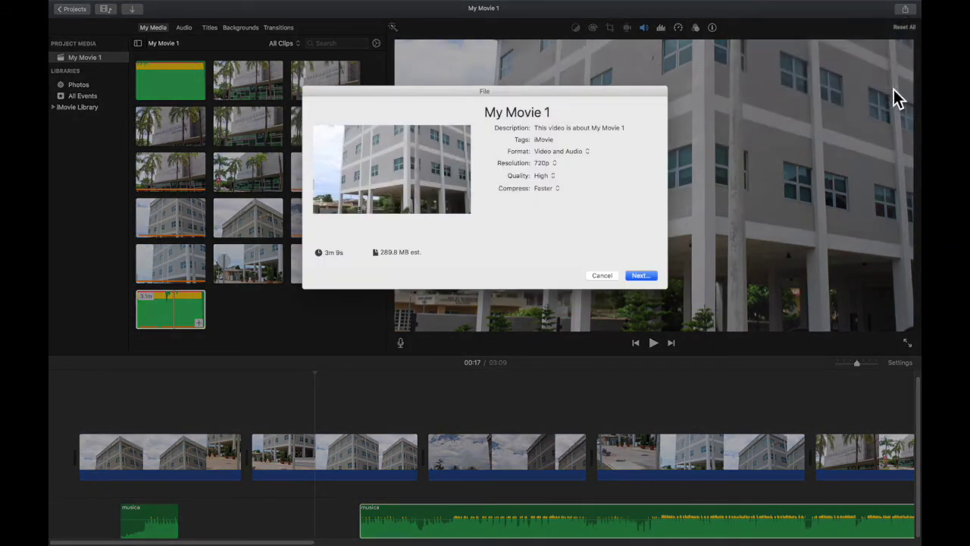
click(556, 115)
key(BackSpace)
key(BackSpace)
key(BackSpace)
key(BackSpace)
key(BackSpace)
key(BackSpace)
key(BackSpace)
key(BackSpace)
key(BackSpace)
key(BackSpace)
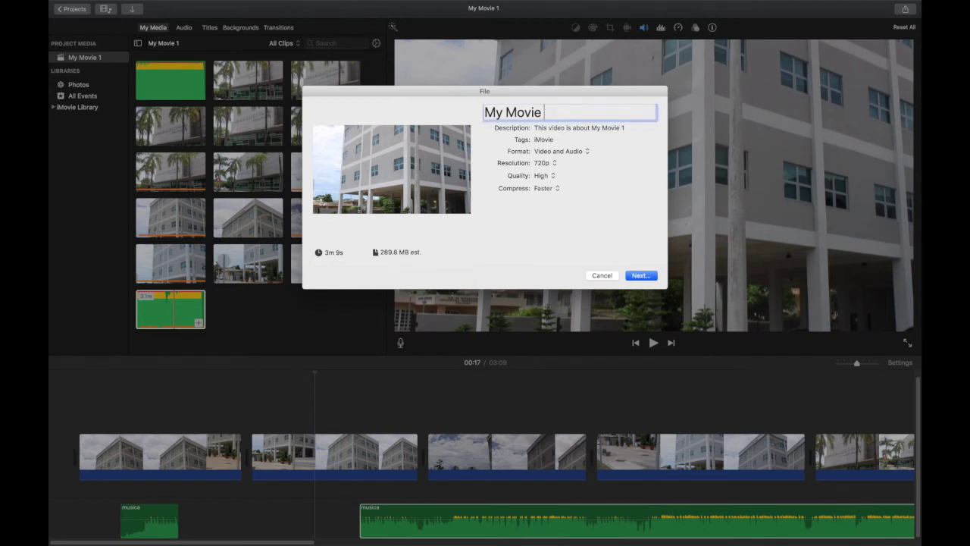
text(Tutorial iMovie)
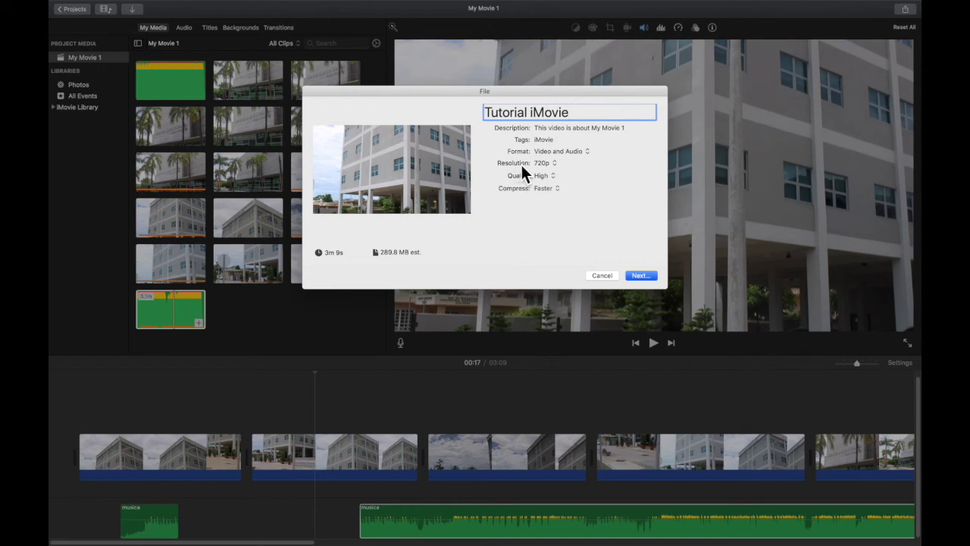
- Export the movie at 720p resolution and save it to the Desktop as Tutorial iMovie
click(556, 164)
click(634, 277)
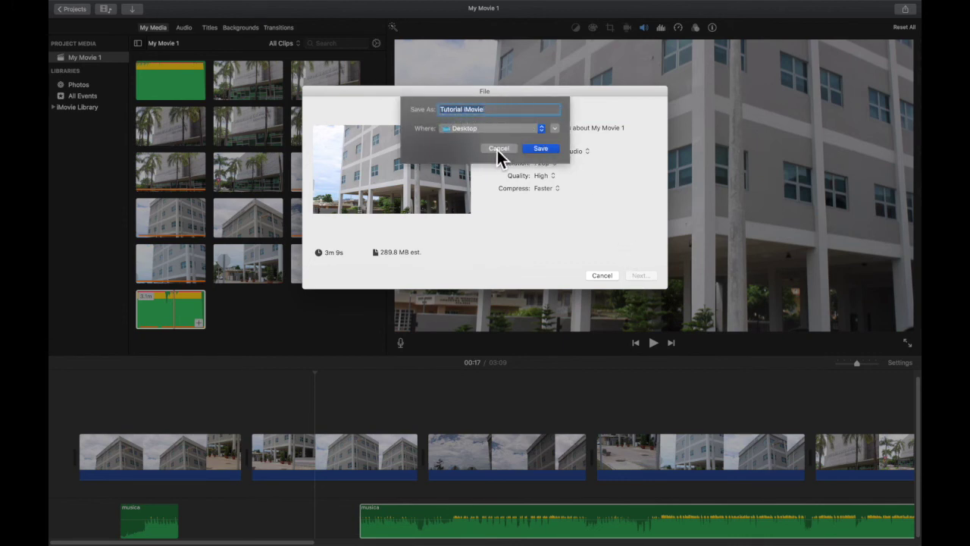
click(542, 148)
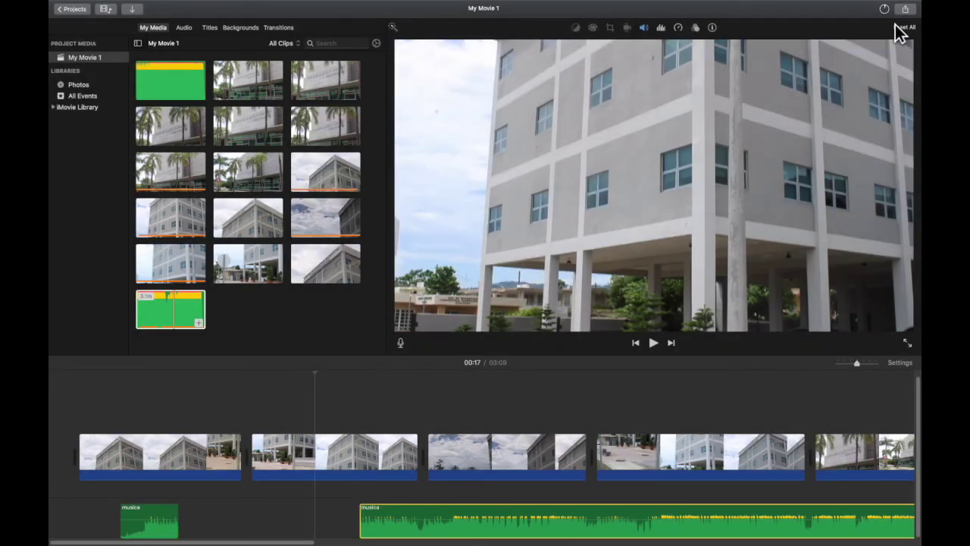